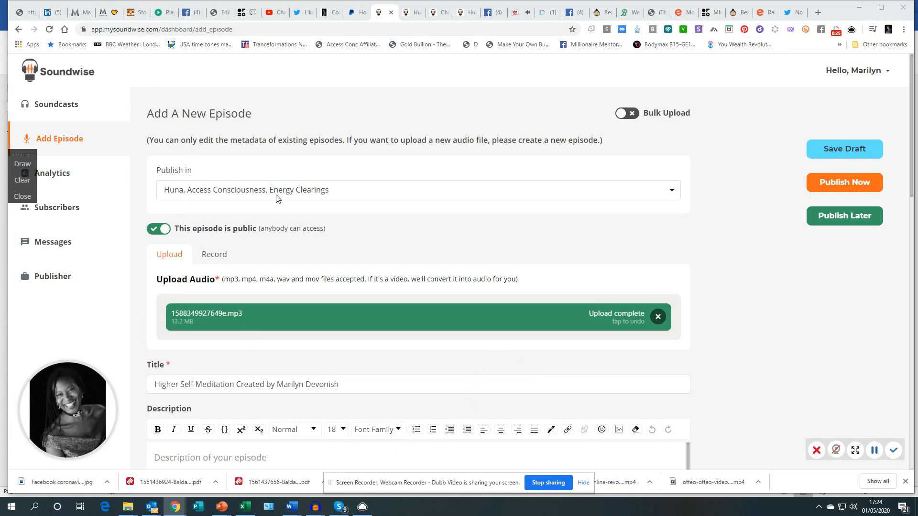
Choose Huna, Access Consciousness, Energy Clearings as the episode's soundcast and replace the uploaded audio with the Higher Self Meditation recording.
left_click(362, 198)
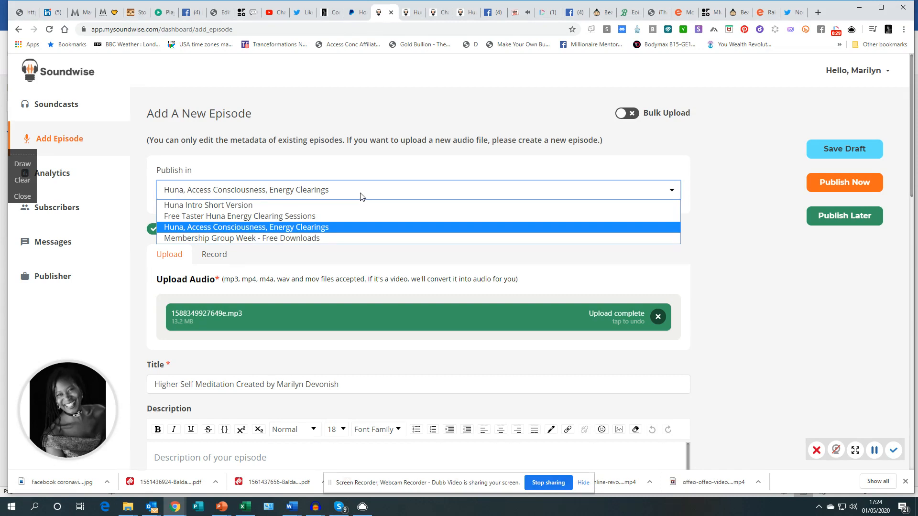
left_click(342, 228)
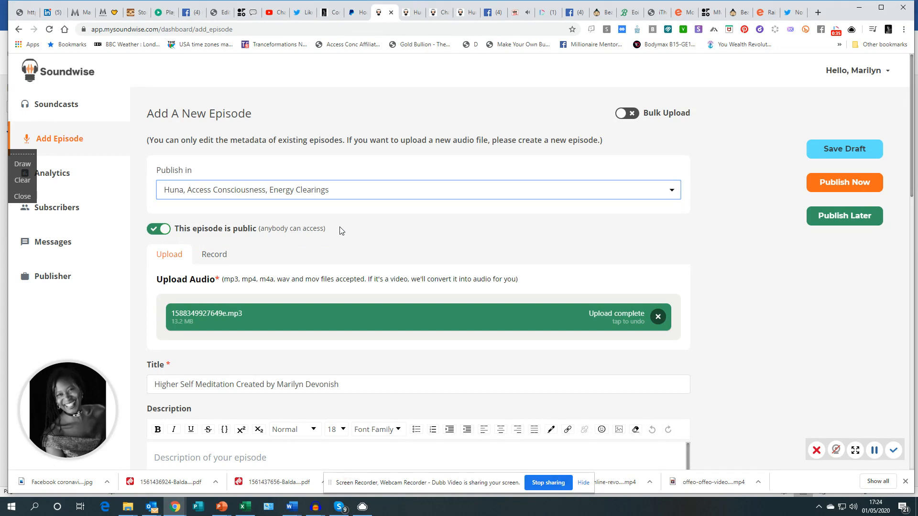
left_click(658, 319)
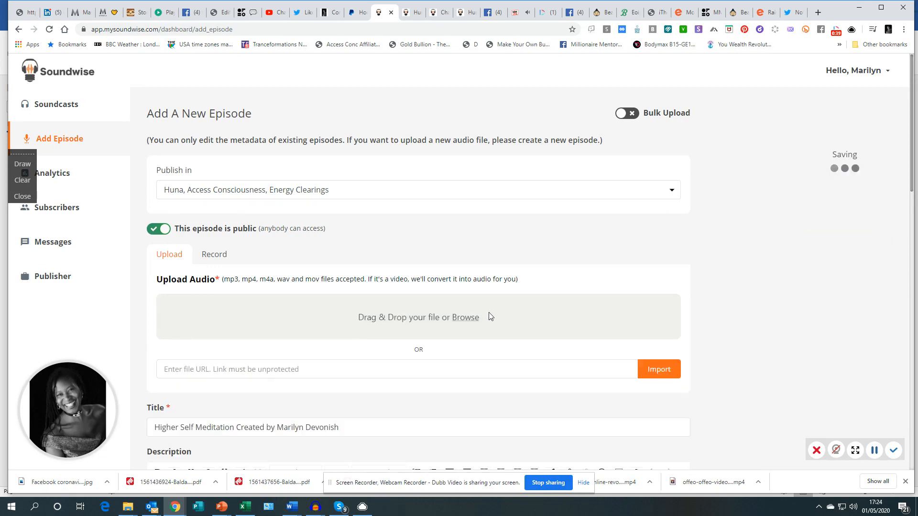
left_click(463, 317)
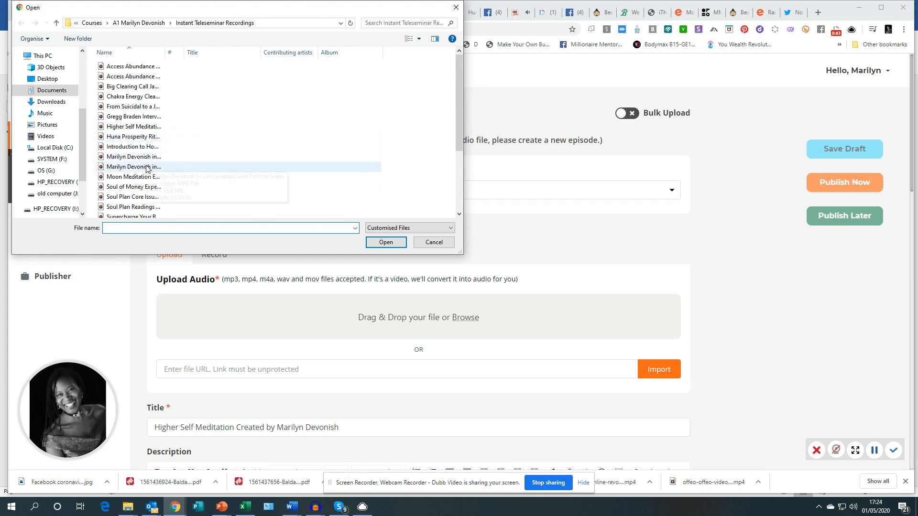
scroll(139, 184, "down", 2)
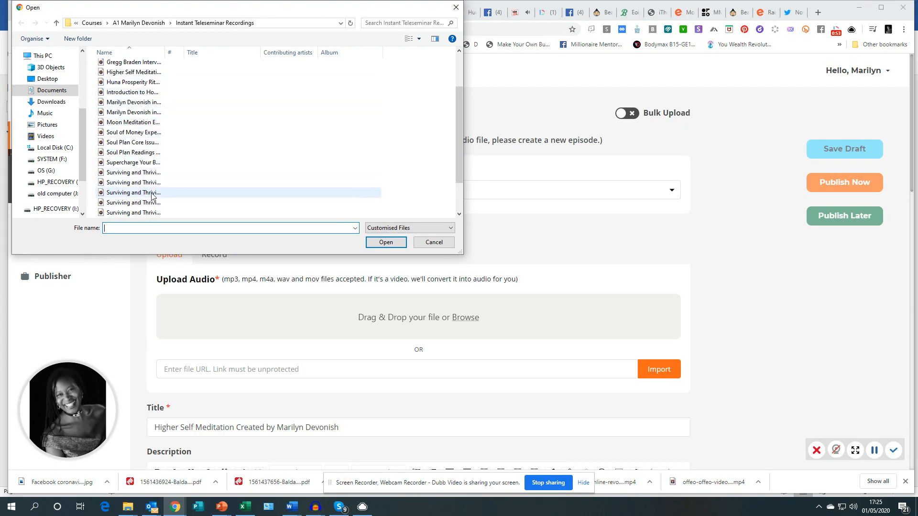
scroll(151, 122, "up", 2)
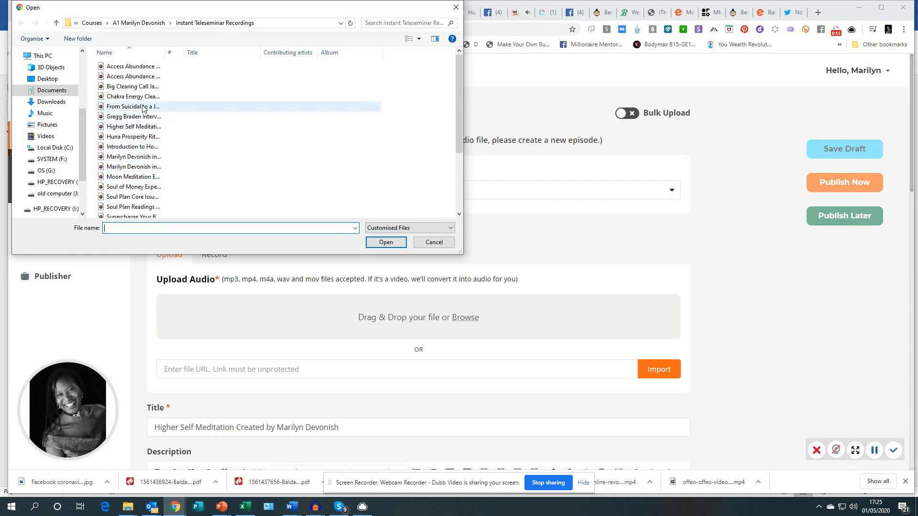
left_click(140, 128)
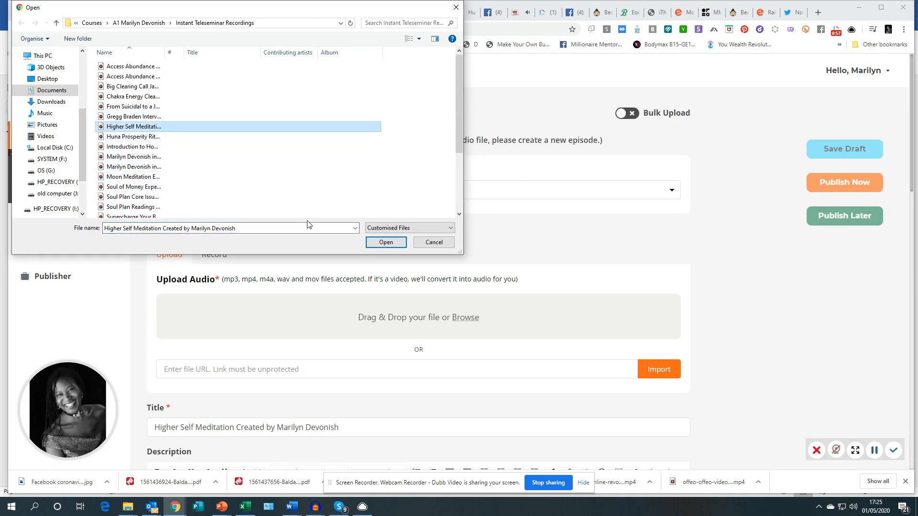
left_click(381, 244)
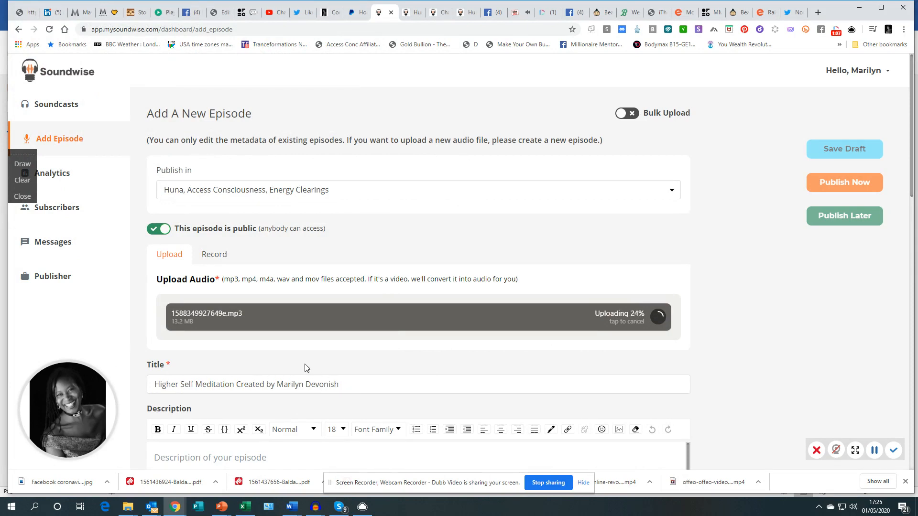
Paste the copied "Huna Energy Clearing in Action" text into the episode's description and check it through.
scroll(305, 366, "down", 3)
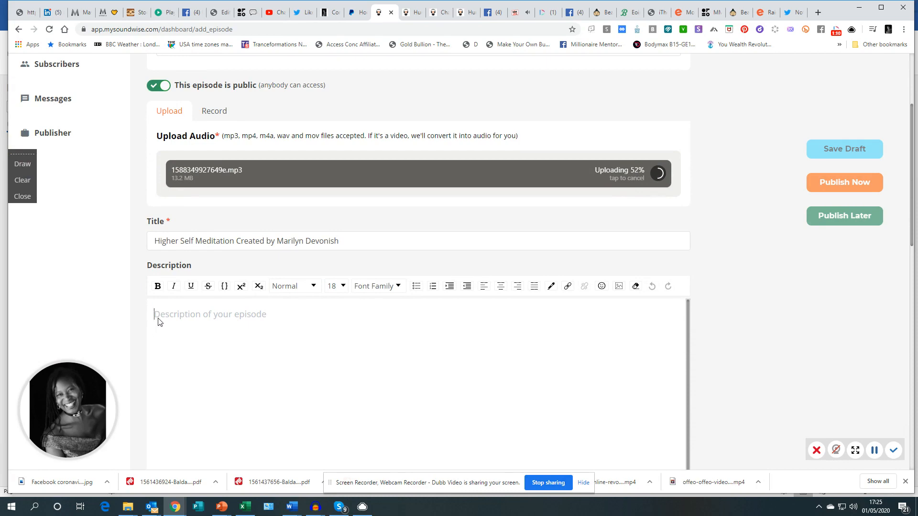
key("ctrl+v")
scroll(306, 318, "up", 6)
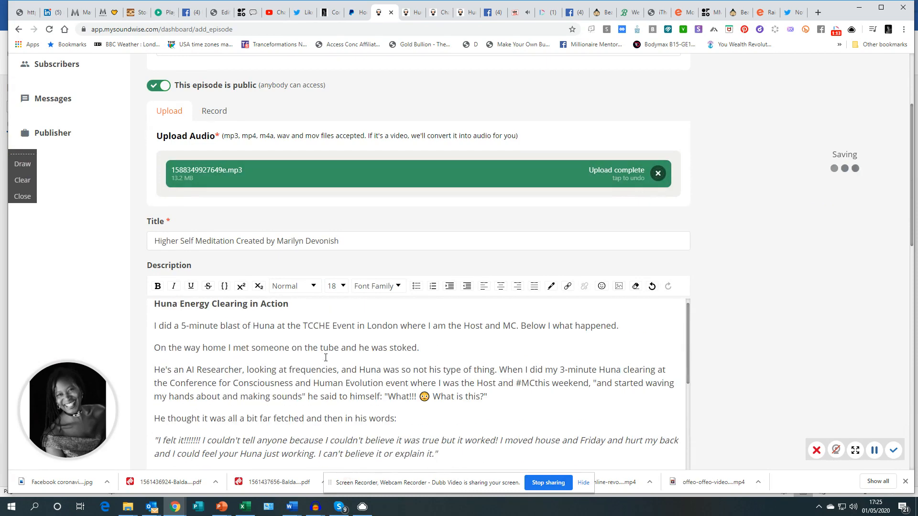
scroll(328, 359, "down", 1)
scroll(328, 359, "down", 4)
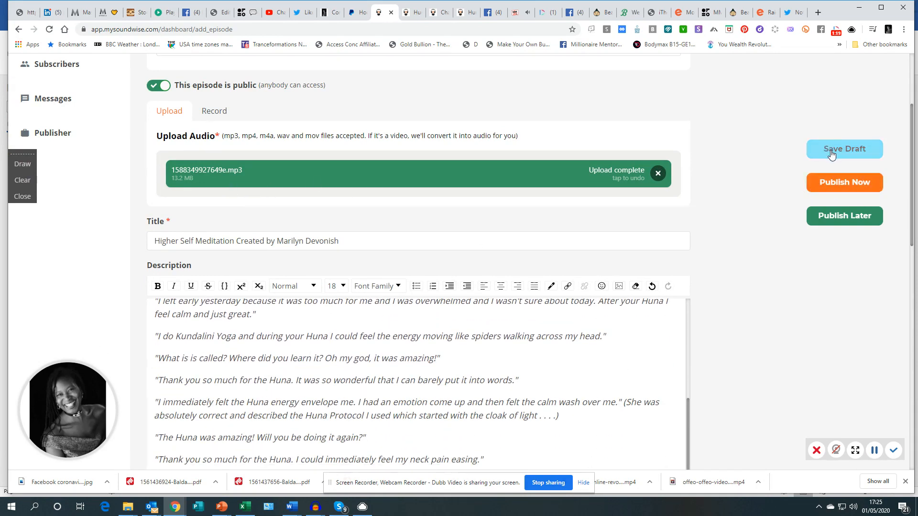
scroll(392, 405, "down", 1)
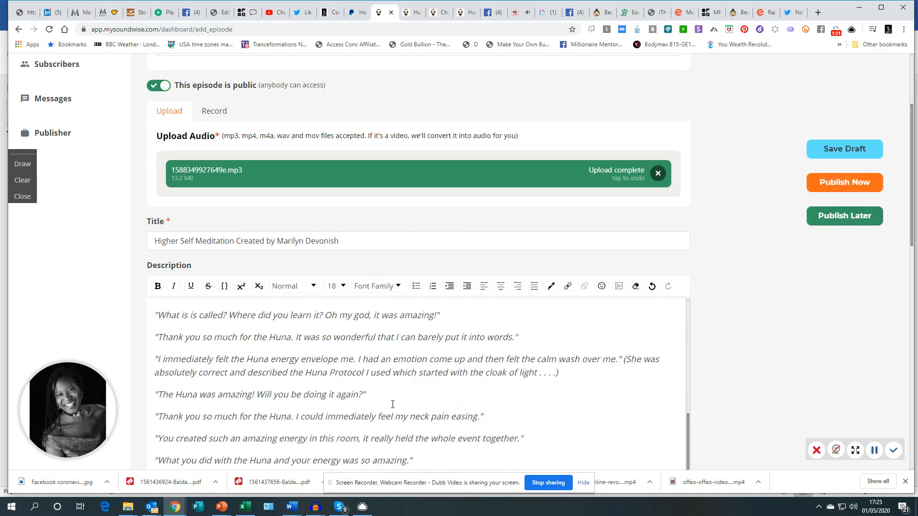
Browse for the episode's cover art, going to the "Pictures for Blogs ect" folder inside Marketing Ideas.
scroll(393, 405, "down", 8)
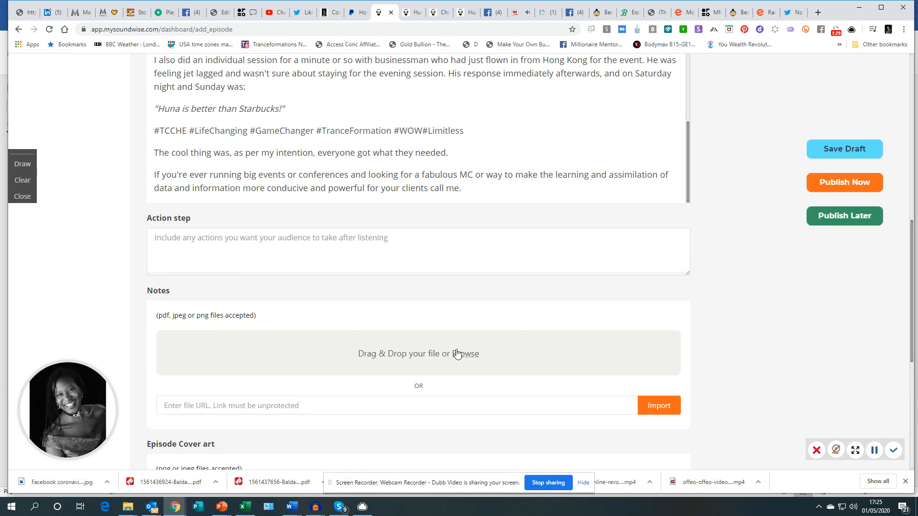
scroll(297, 379, "down", 3)
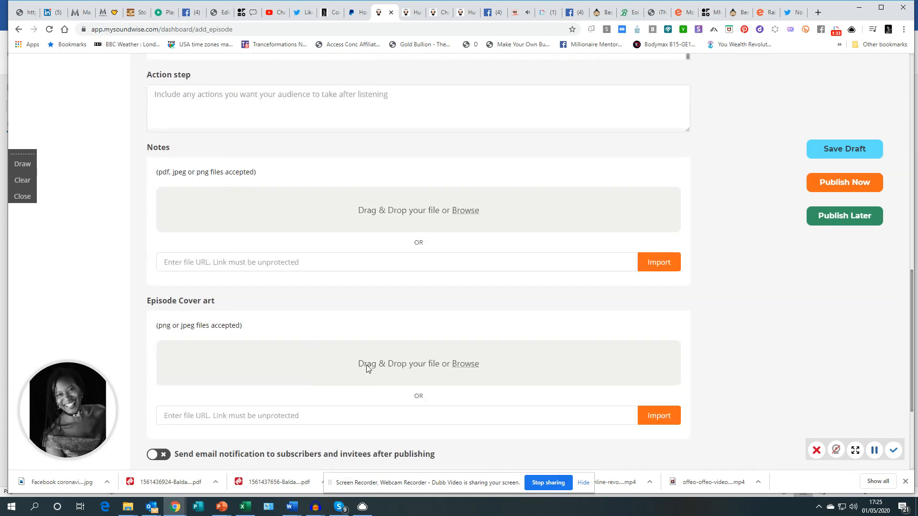
left_click(468, 367)
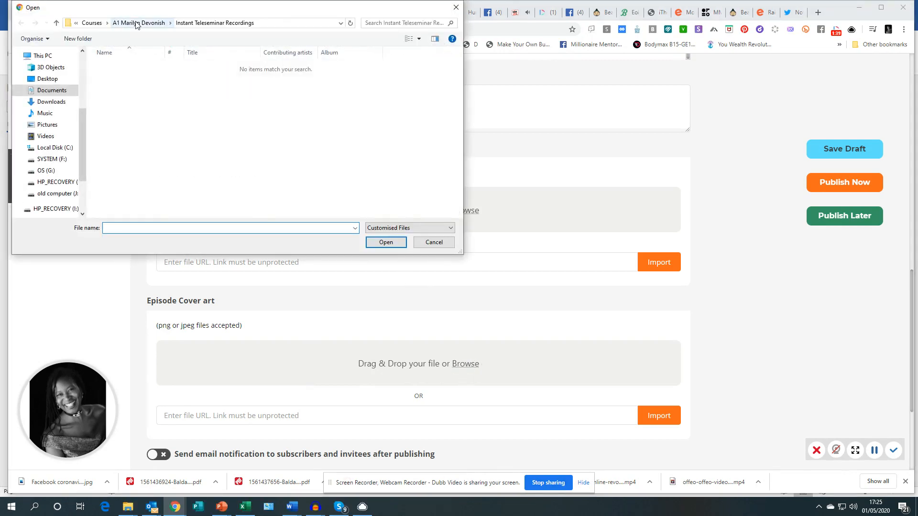
left_click(136, 23)
scroll(143, 172, "down", 5)
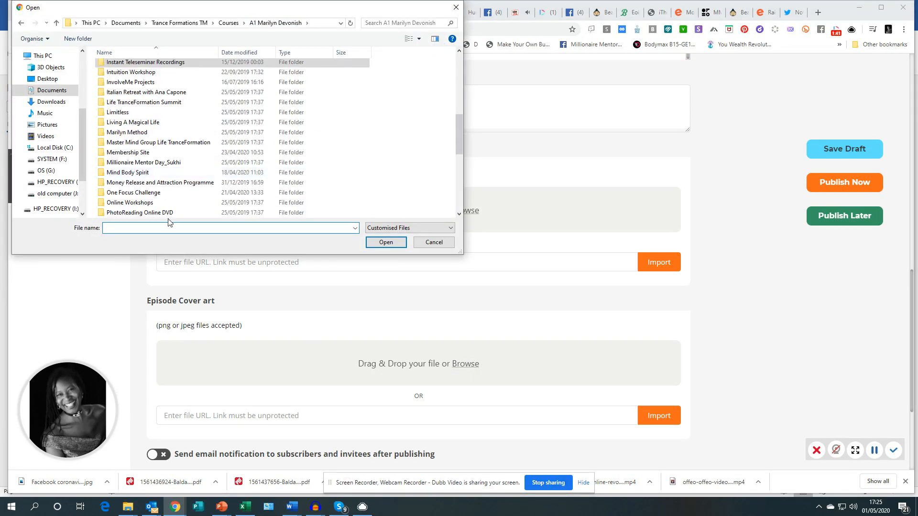
scroll(169, 192, "down", 6)
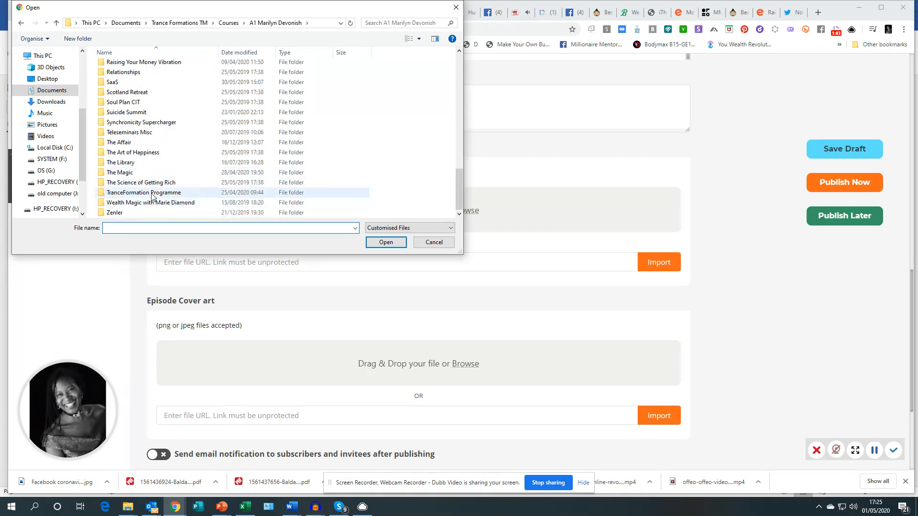
left_click(151, 194)
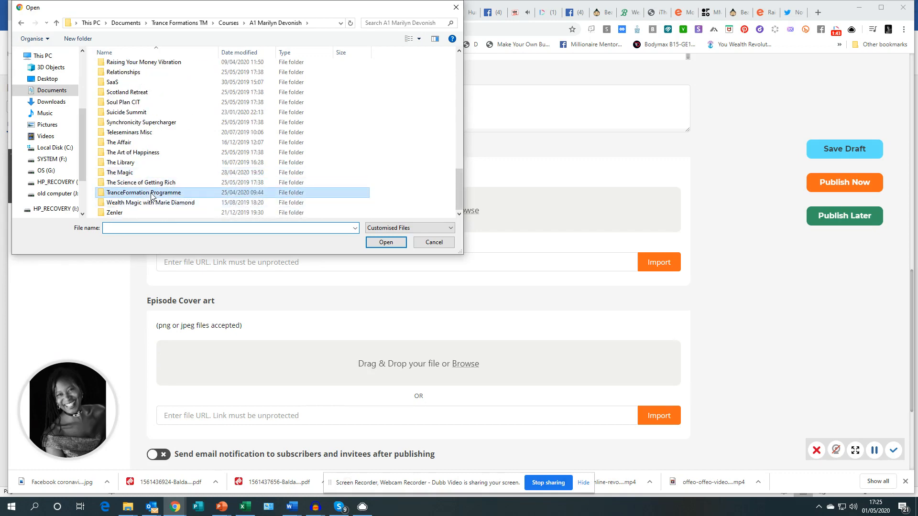
left_click(167, 22)
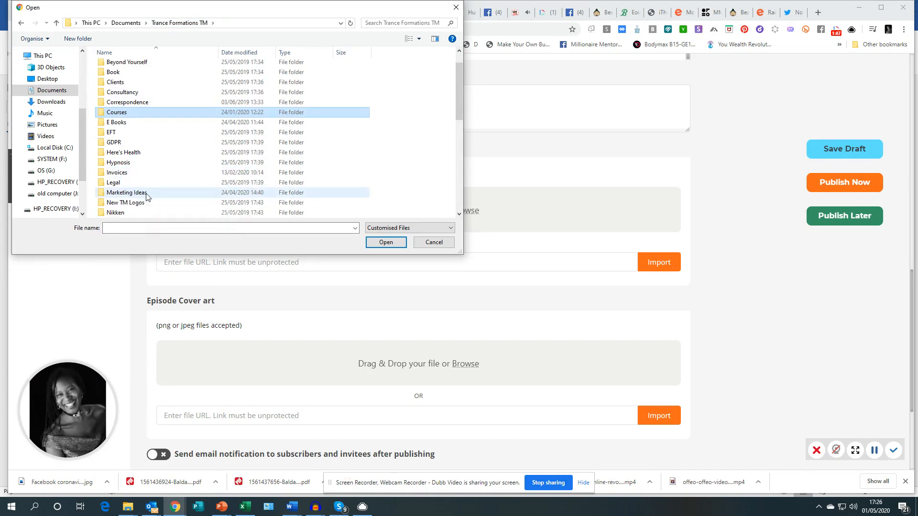
double_click(147, 193)
scroll(155, 181, "down", 9)
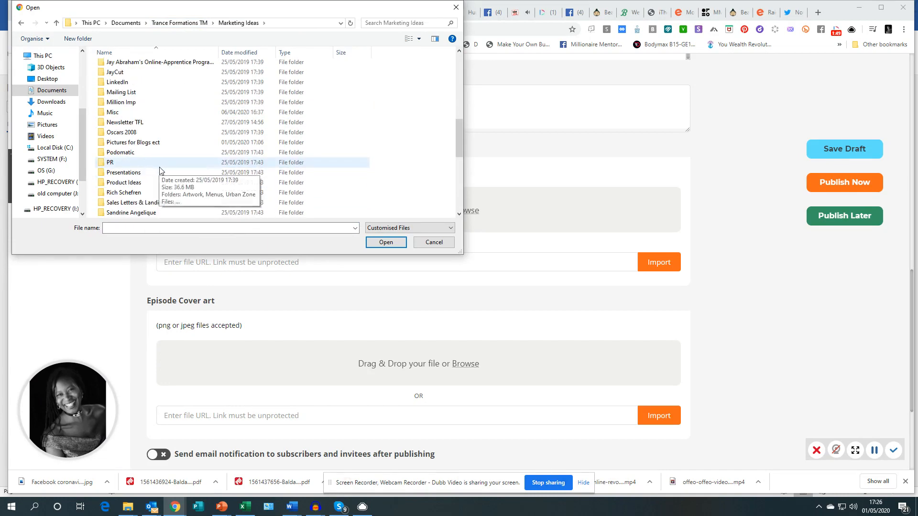
double_click(144, 142)
Find the Huna images by name and upload "Huna is Better than RedBull.jpg" as the episode cover art.
left_click(135, 228)
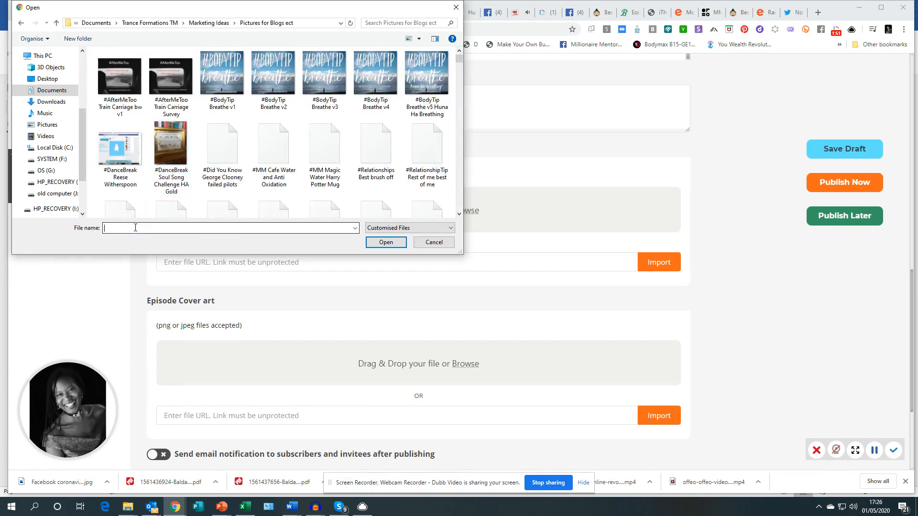
type("hu")
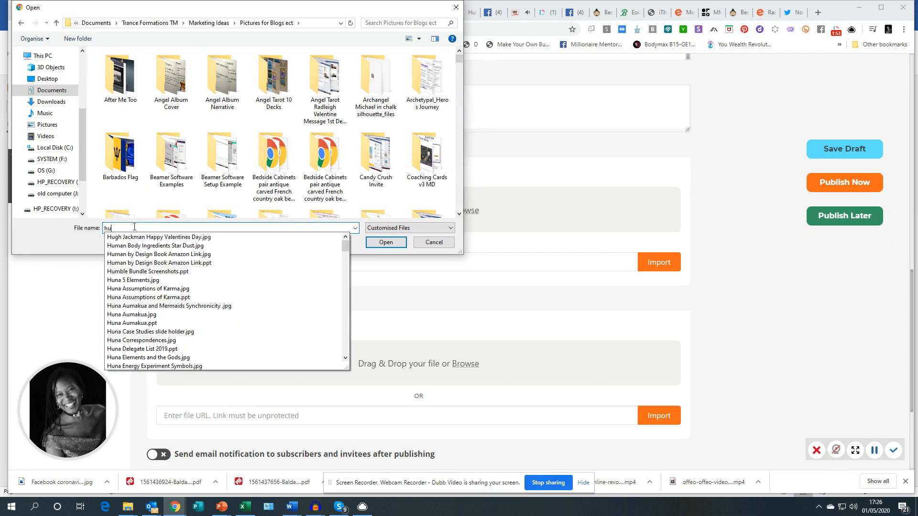
type("na")
scroll(167, 348, "down", 3)
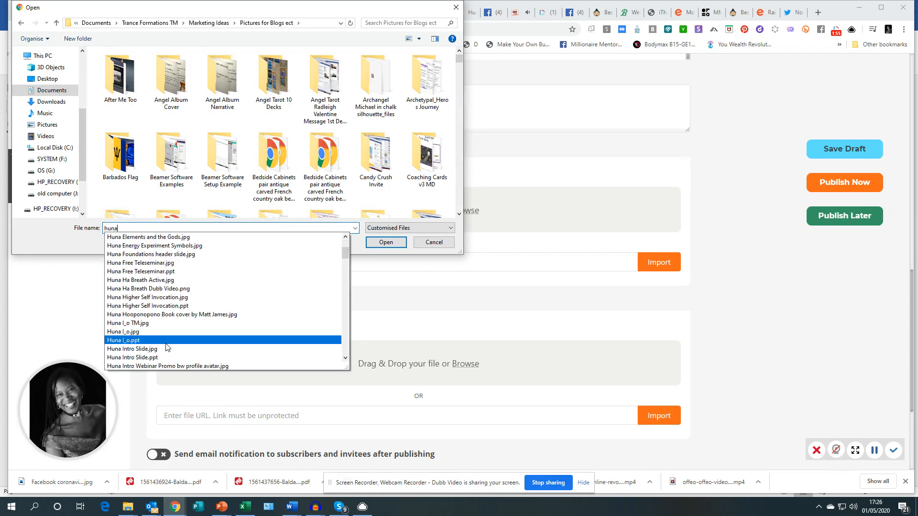
scroll(167, 347, "down", 4)
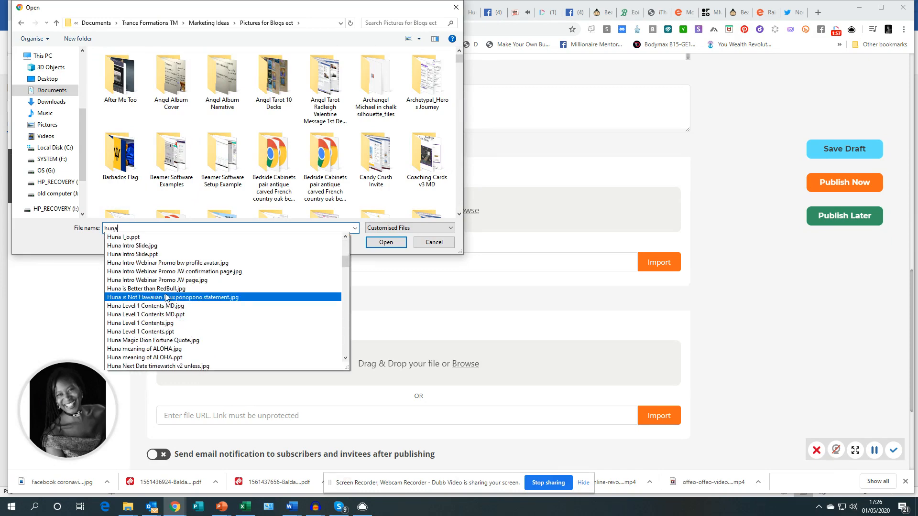
left_click(165, 288)
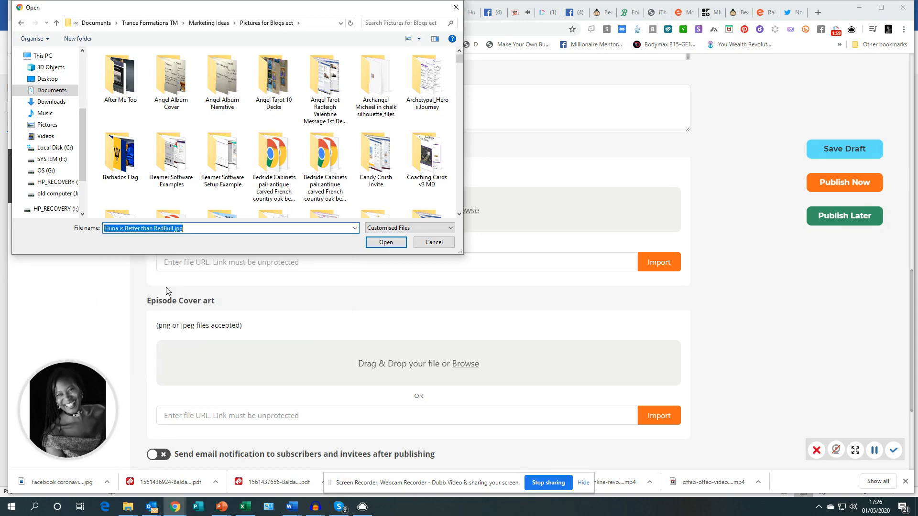
left_click(384, 244)
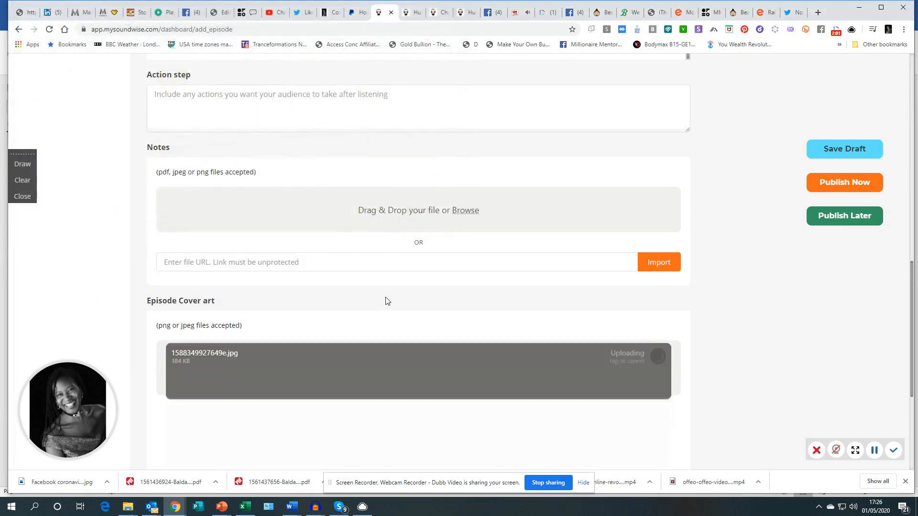
Enable email notification to subscribers and invitees after publishing, and enable trimming silence at the beginning.
scroll(390, 313, "down", 3)
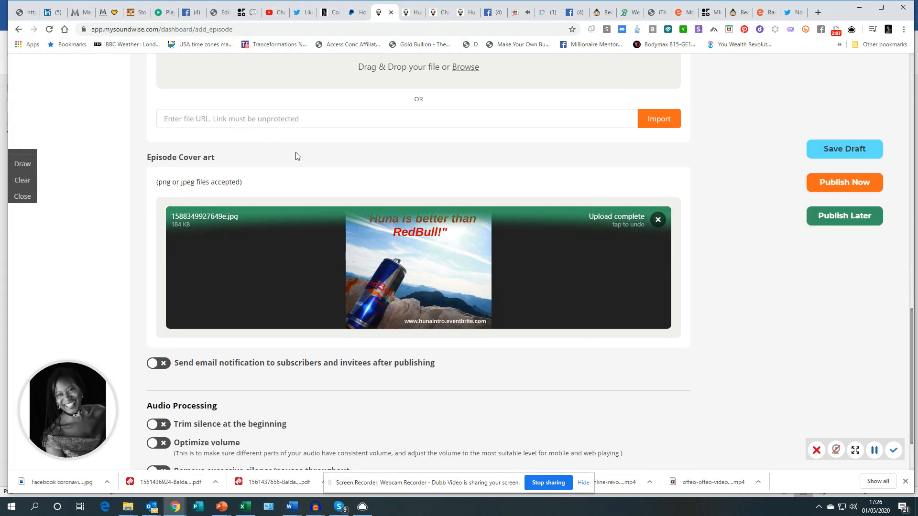
scroll(302, 173, "down", 2)
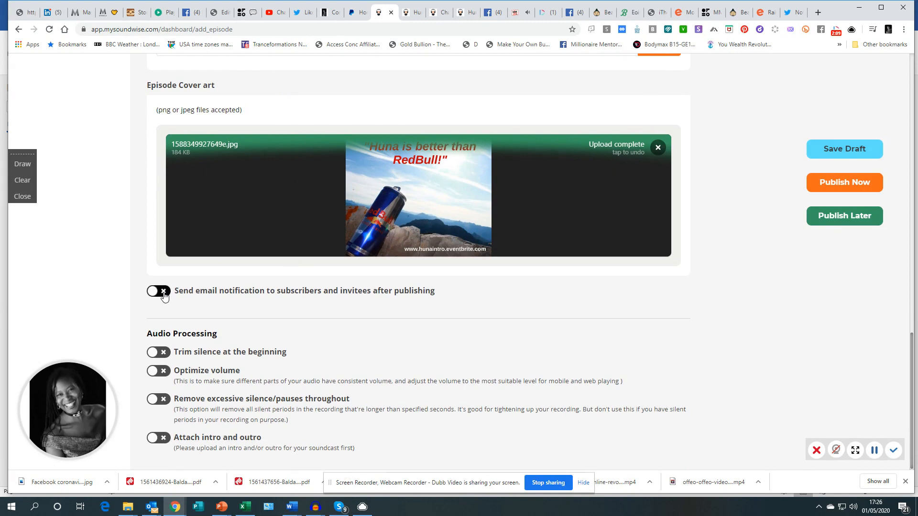
left_click(159, 292)
left_click(173, 353)
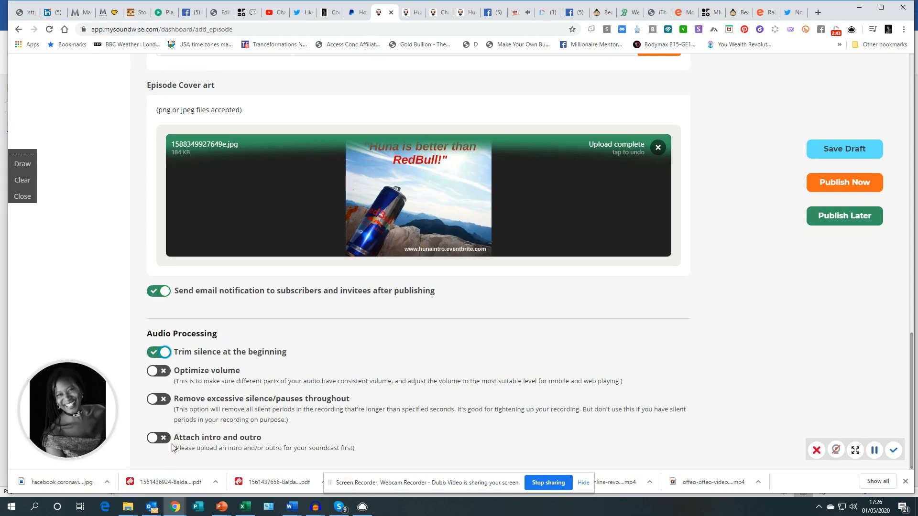
Make the episode private, publish it immediately and acknowledge the submission.
scroll(189, 363, "up", 10)
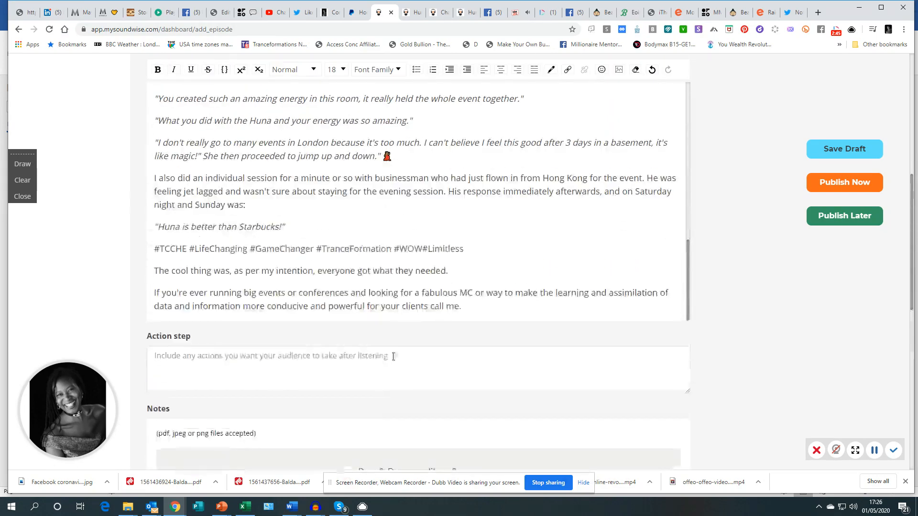
scroll(393, 356, "up", 7)
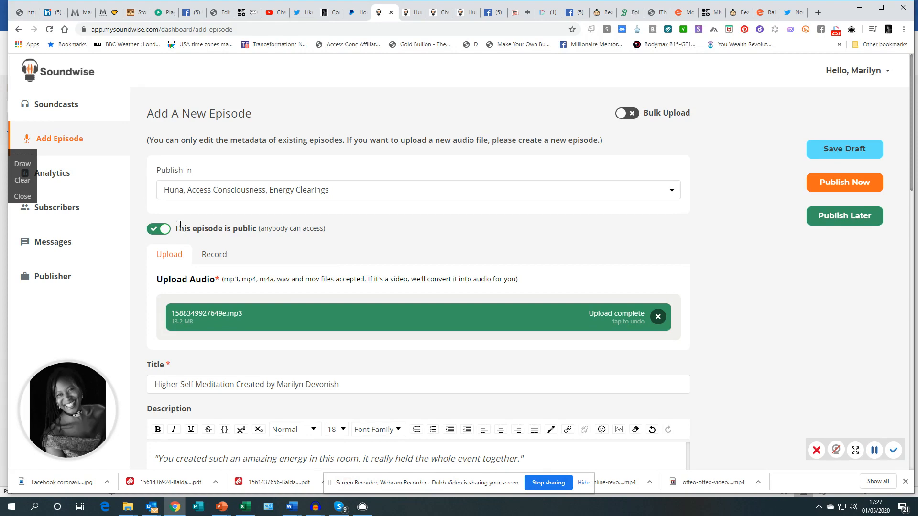
left_click(154, 232)
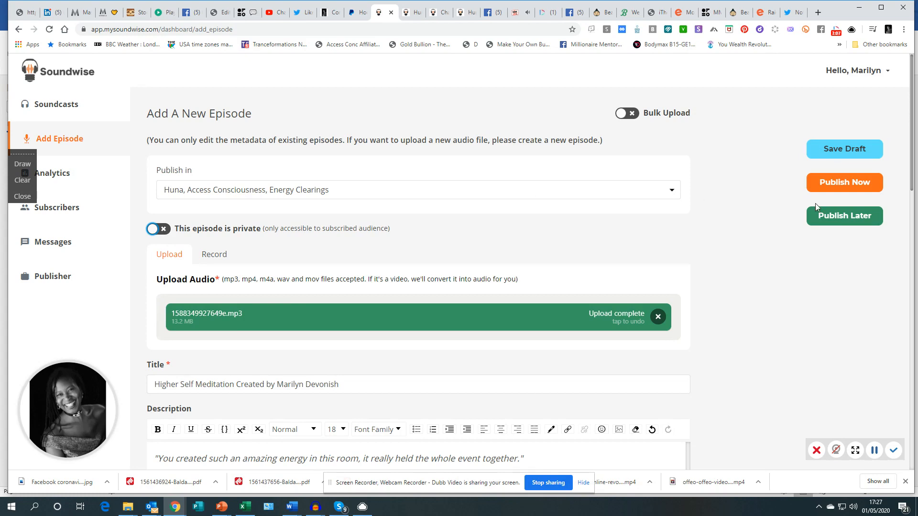
left_click(824, 183)
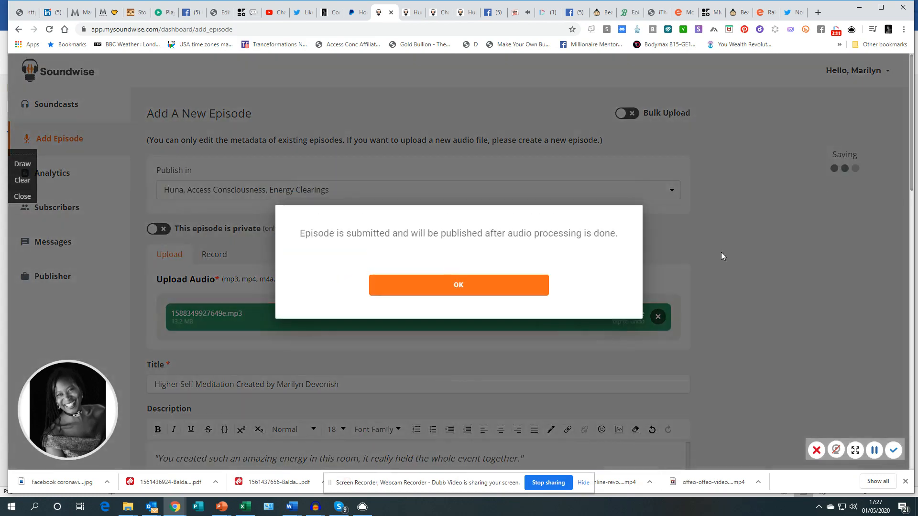
left_click(460, 285)
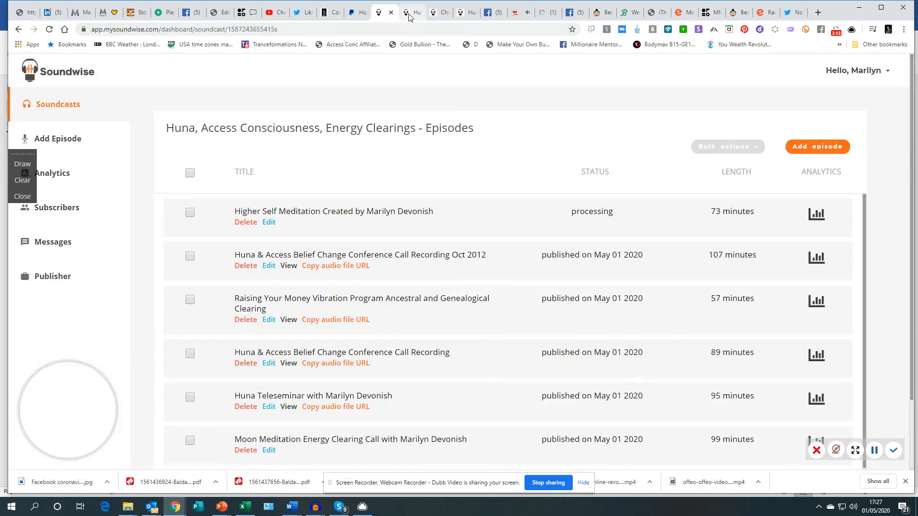
Review the soundcast's public page, covering the introduction, price, sharing options, full description and the list of what listeners will get.
scroll(387, 231, "up", 15)
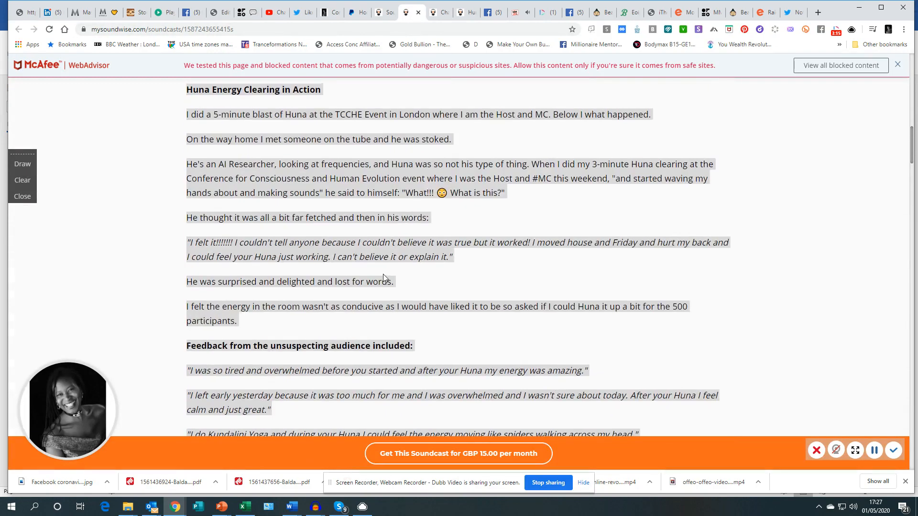
scroll(387, 261, "up", 1)
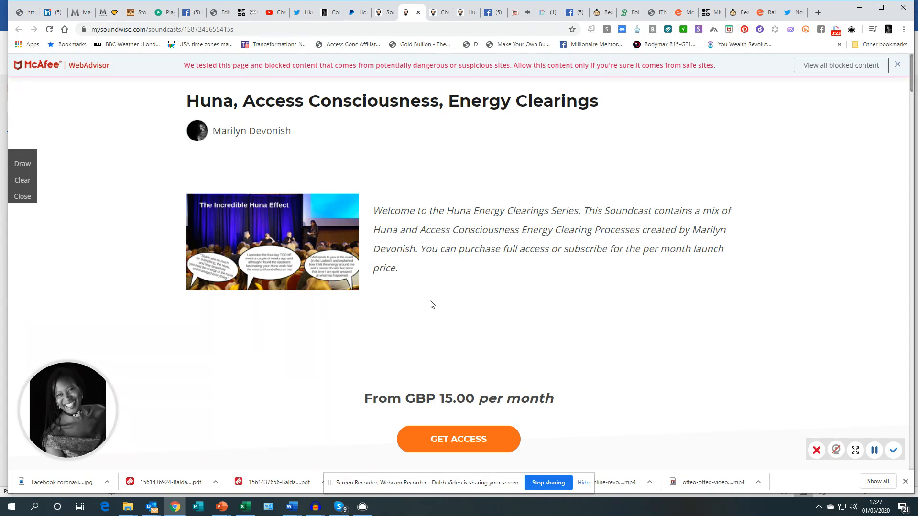
scroll(429, 304, "down", 4)
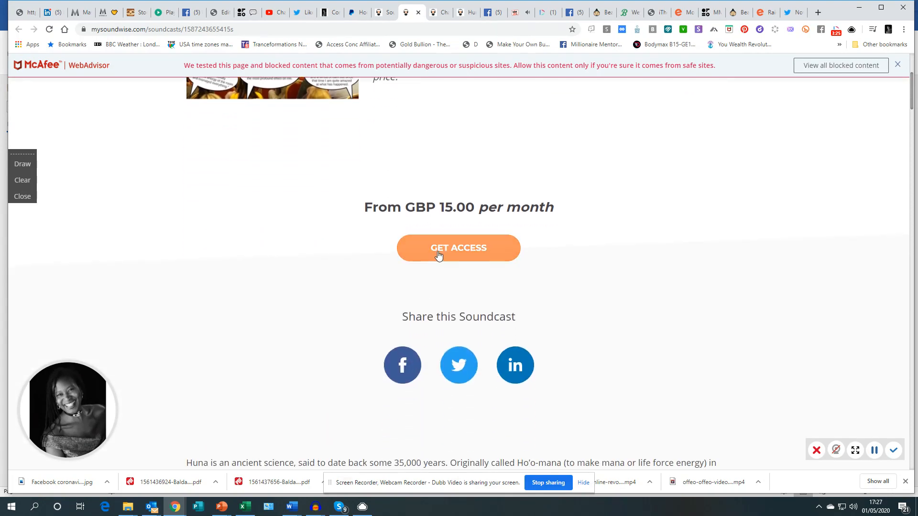
scroll(449, 253, "down", 5)
scroll(448, 259, "down", 20)
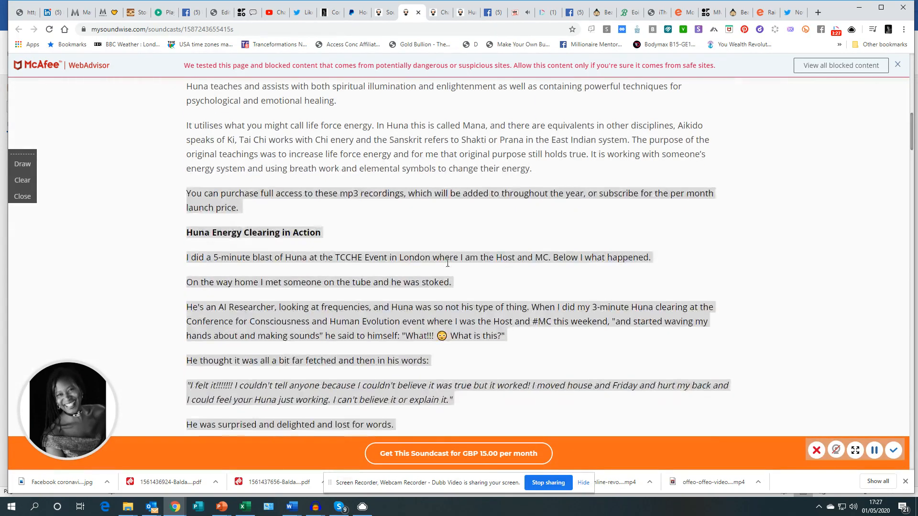
scroll(473, 293, "down", 10)
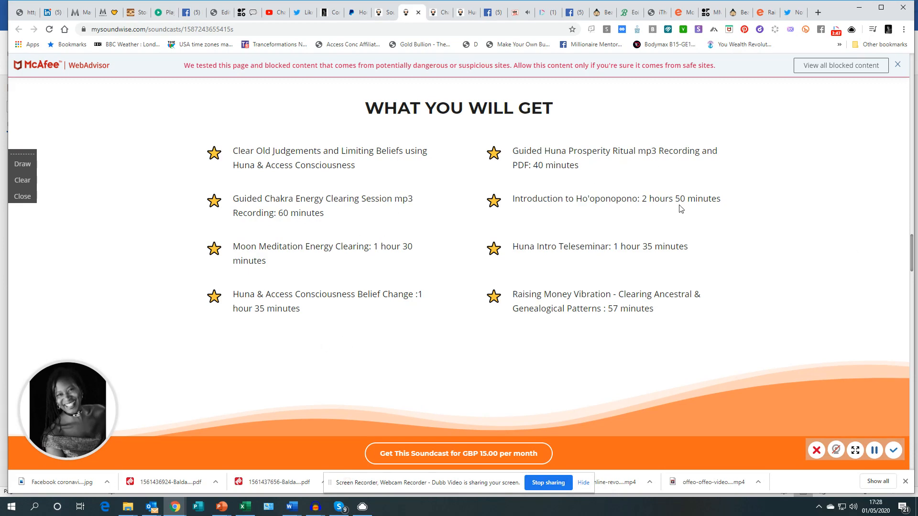
Examine the episode content list and the soundcast's access options, then close the options without checking out.
scroll(578, 234, "down", 7)
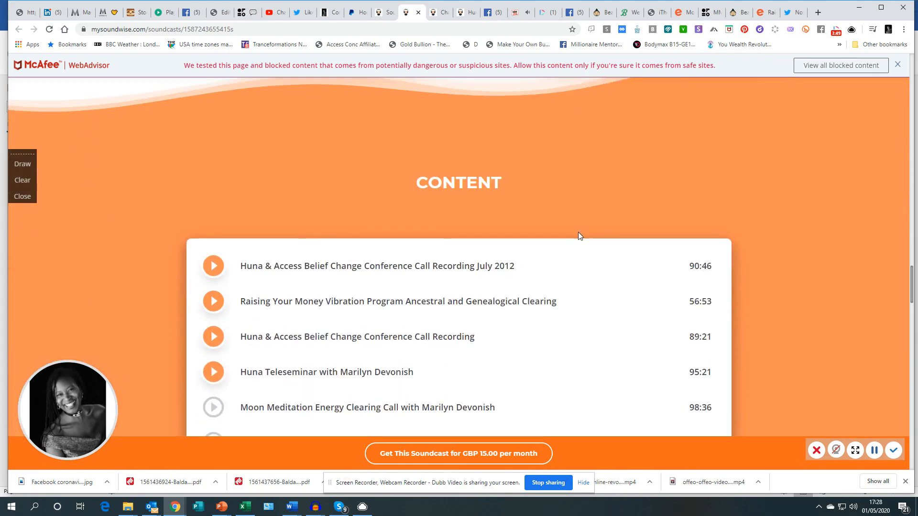
scroll(574, 231, "down", 2)
scroll(371, 203, "down", 1)
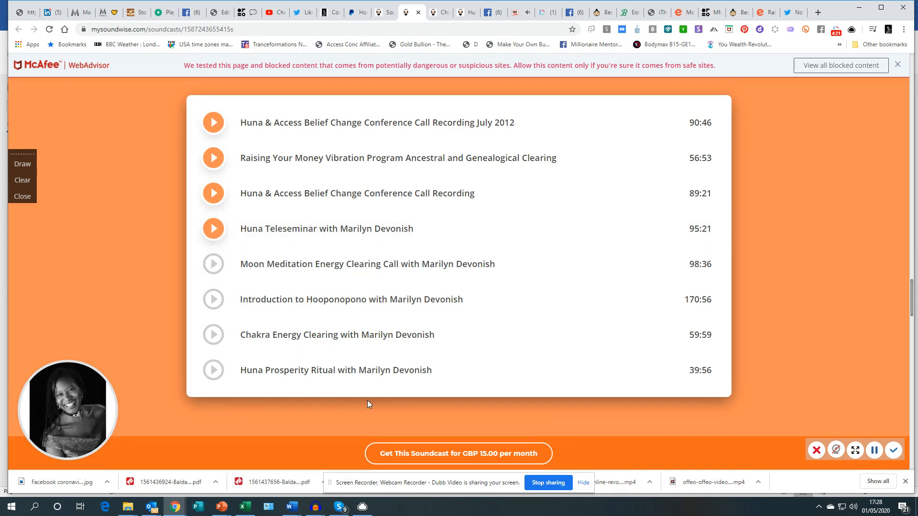
left_click(442, 458)
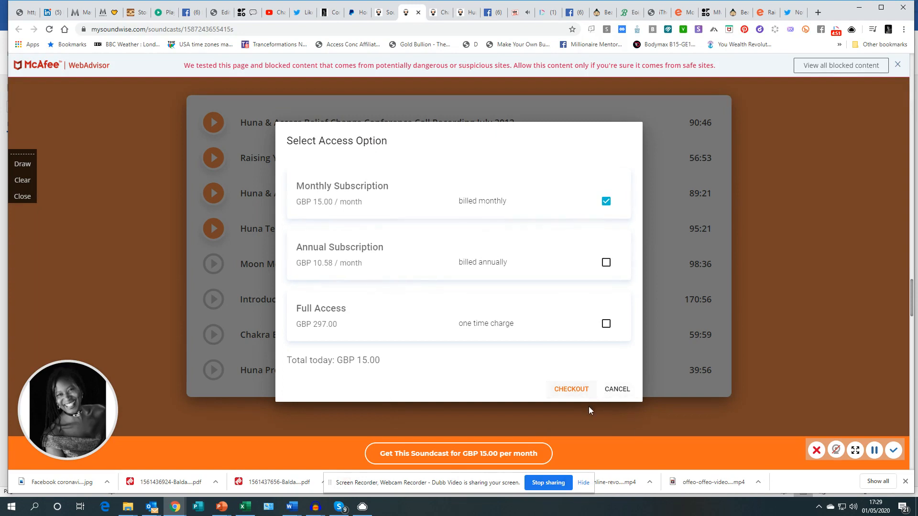
left_click(614, 388)
Examine the rest of the public page: the guide's biography, the publisher's other soundcasts and the frequently asked questions.
scroll(534, 394, "down", 3)
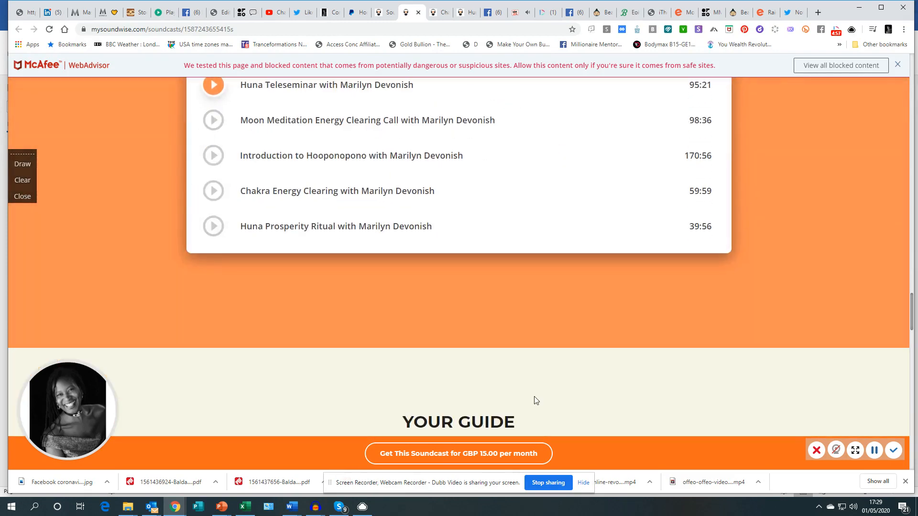
scroll(535, 401, "down", 6)
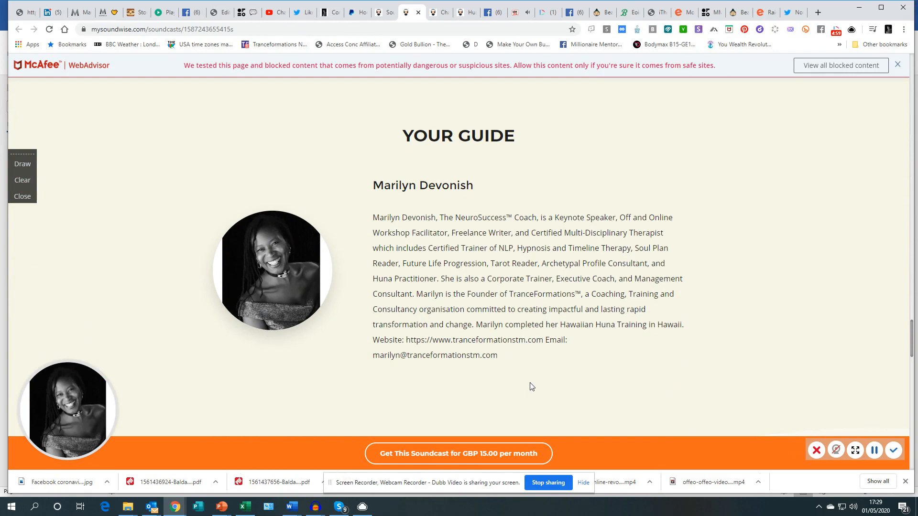
scroll(544, 362, "down", 2)
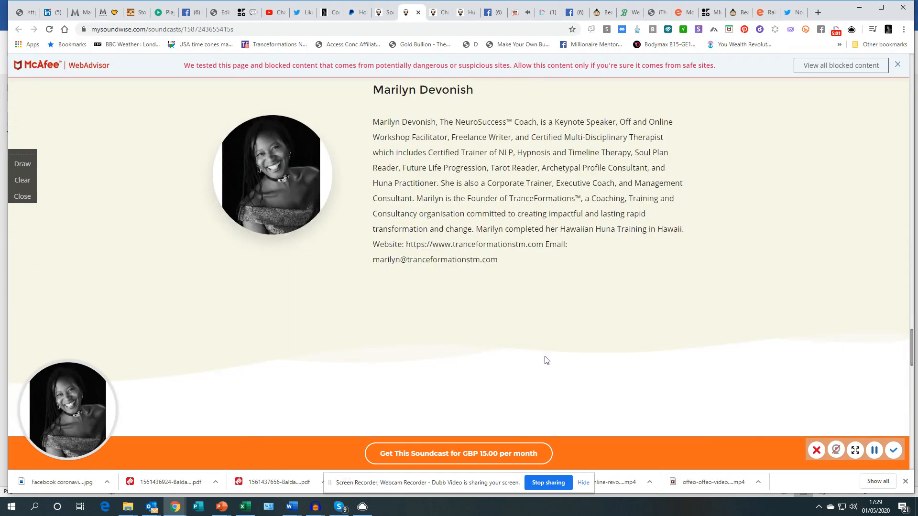
scroll(546, 360, "down", 9)
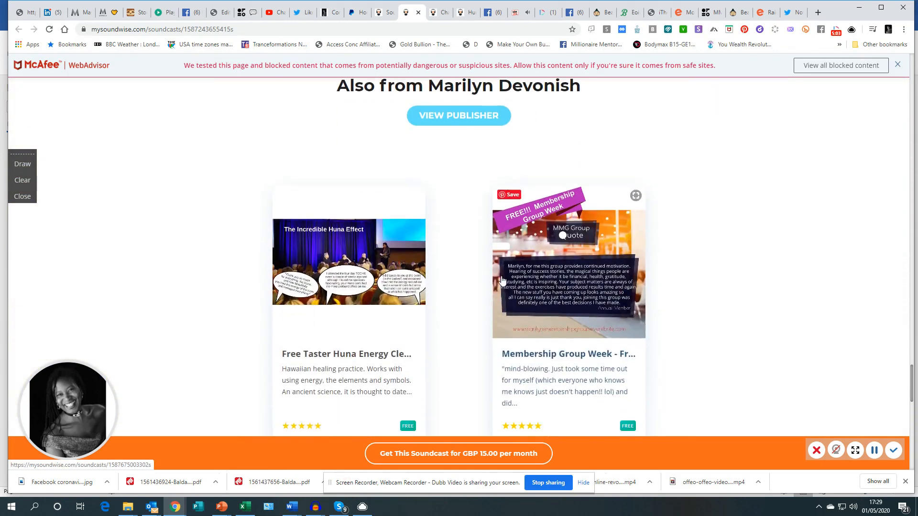
scroll(335, 272, "down", 2)
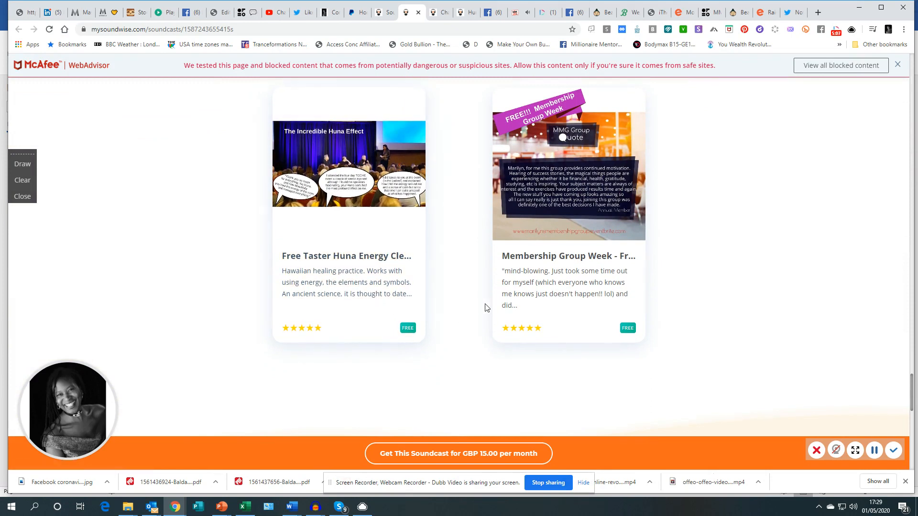
scroll(486, 307, "up", 1)
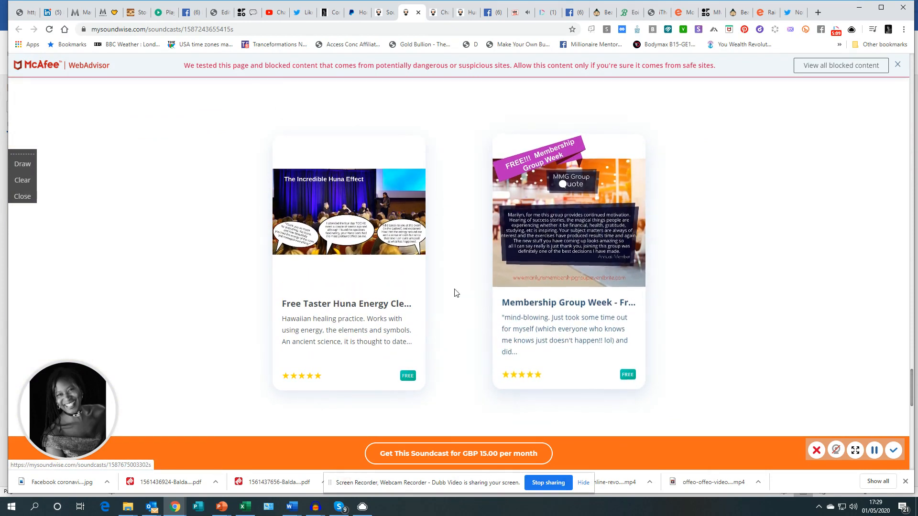
scroll(452, 294, "down", 7)
scroll(455, 309, "down", 2)
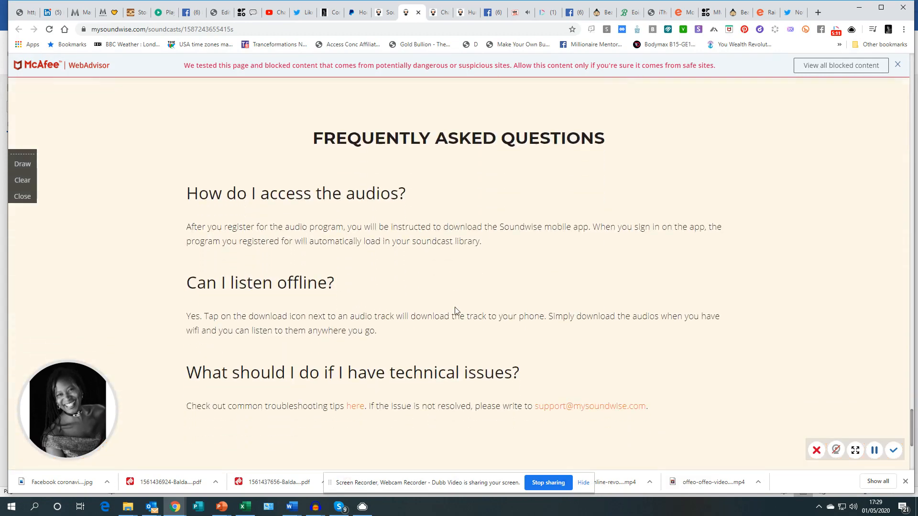
scroll(450, 306, "down", 5)
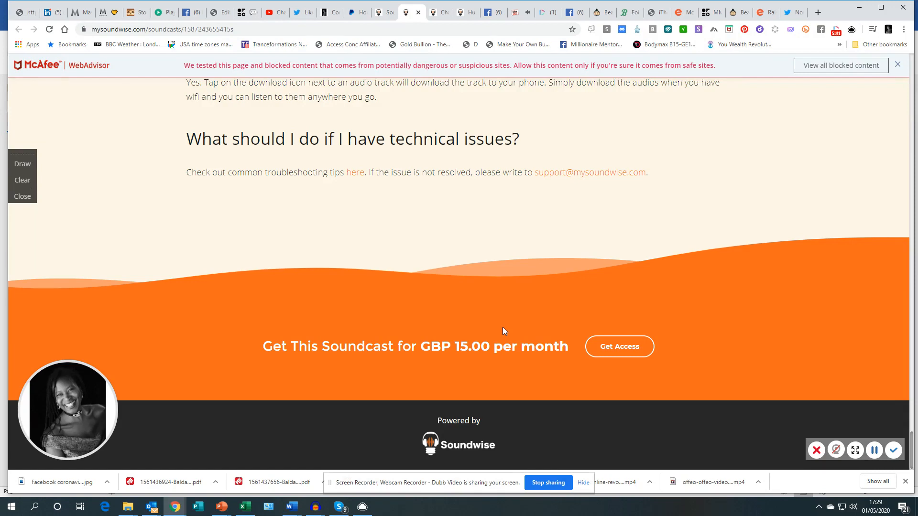
scroll(458, 250, "up", 15)
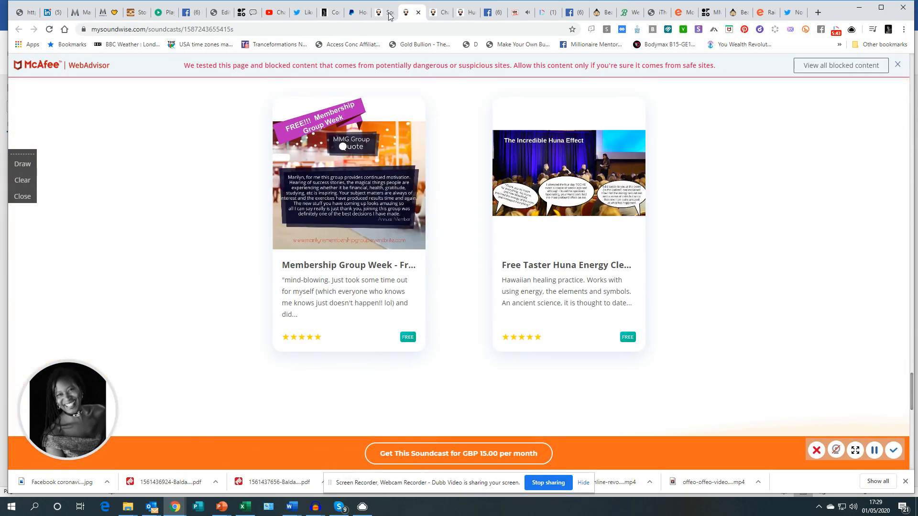
Return to the dashboard and open the "Huna, Access Consciousness, Energy Clearings" soundcast for editing at its Pricing settings.
left_click(388, 16)
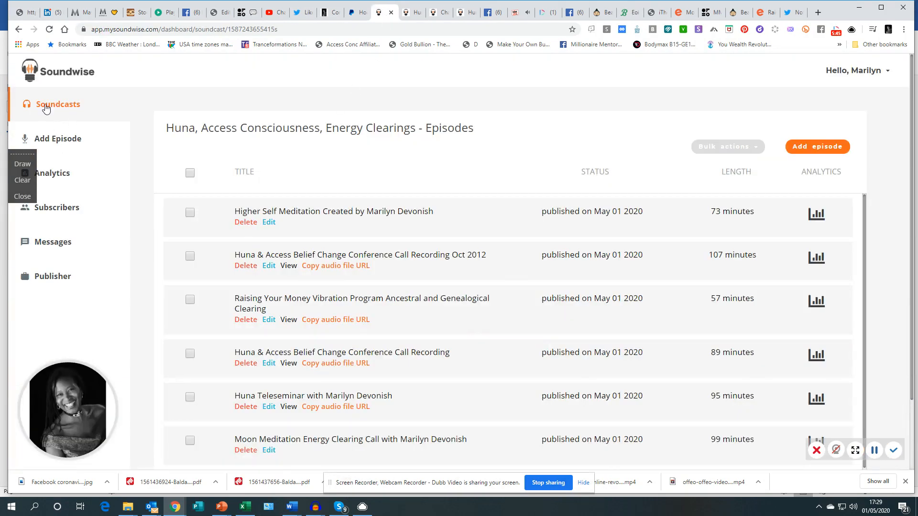
left_click(46, 106)
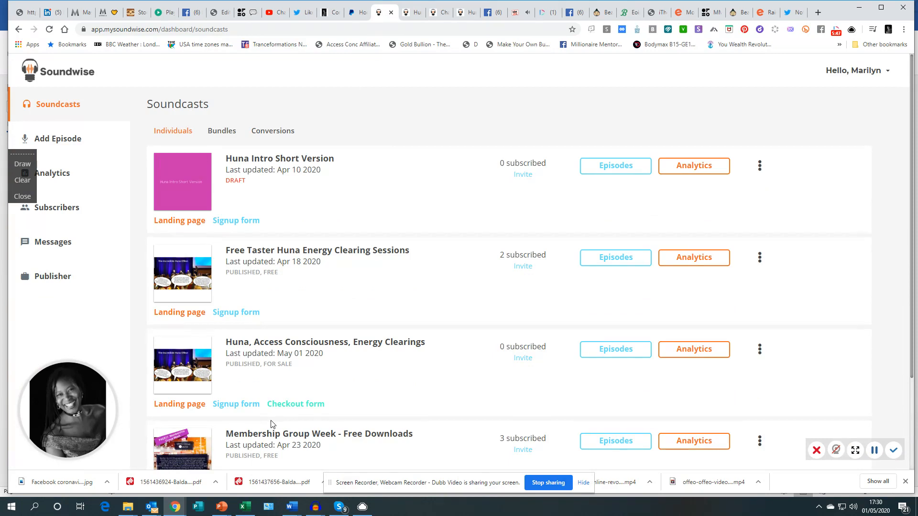
left_click(760, 350)
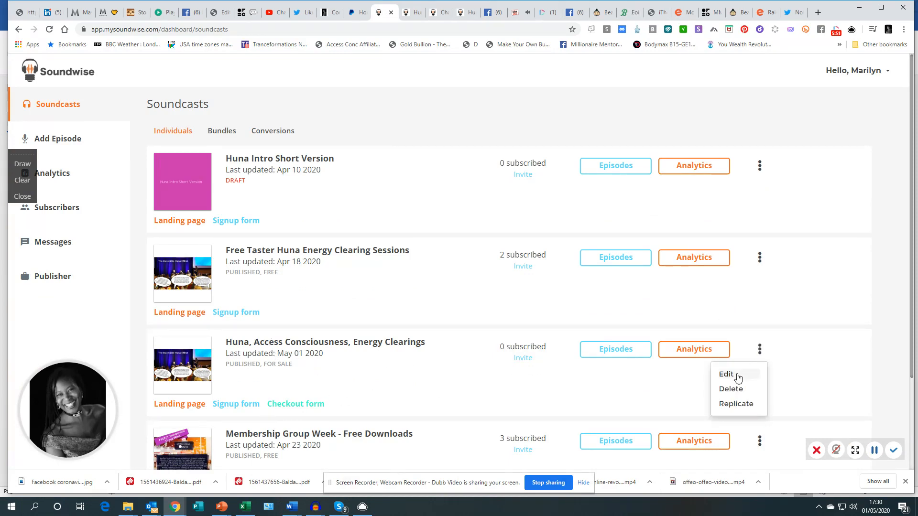
left_click(736, 375)
scroll(506, 313, "down", 3)
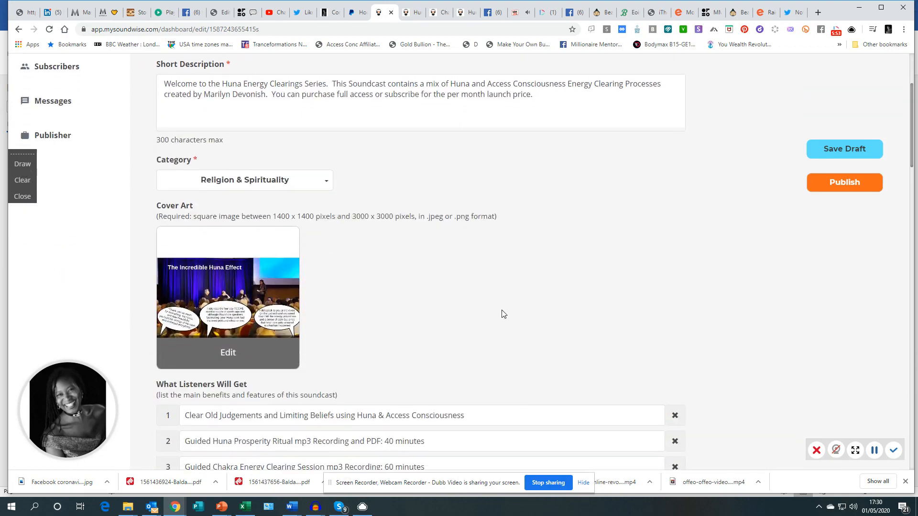
scroll(478, 311, "down", 20)
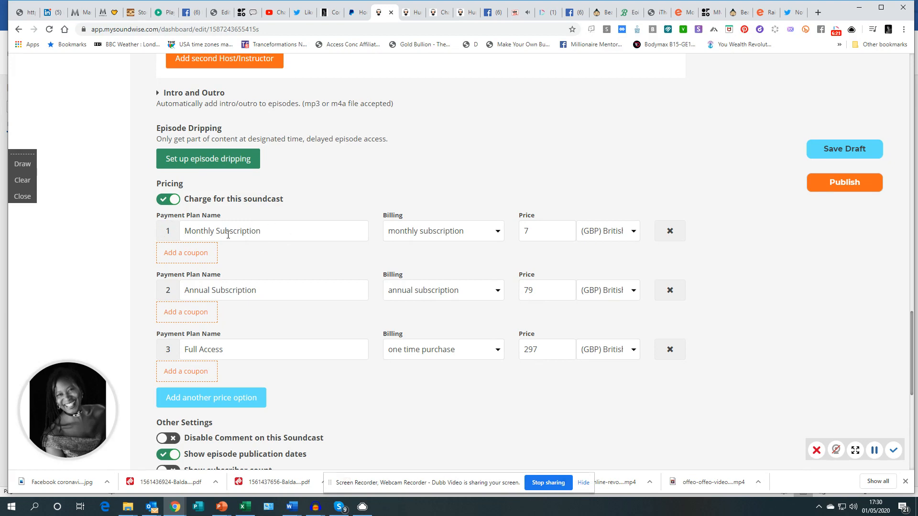
Add a Discount coupon of 10% off to the Monthly Subscription plan, expiring on 08/31/2020, leaving the coupon code blank.
left_click(200, 259)
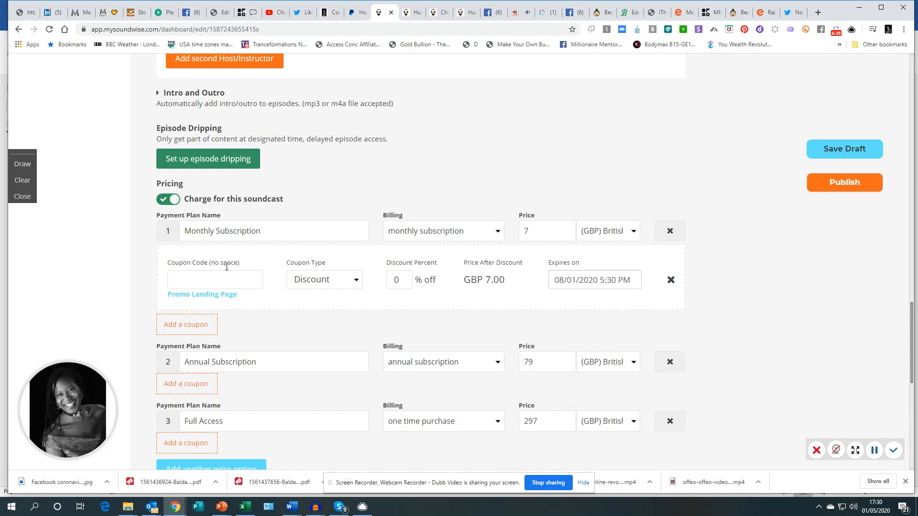
left_click(190, 276)
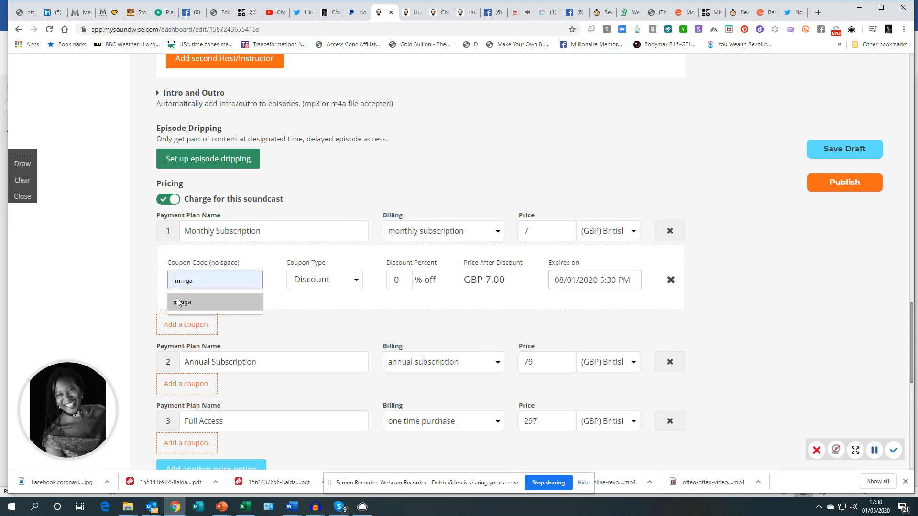
left_click(342, 281)
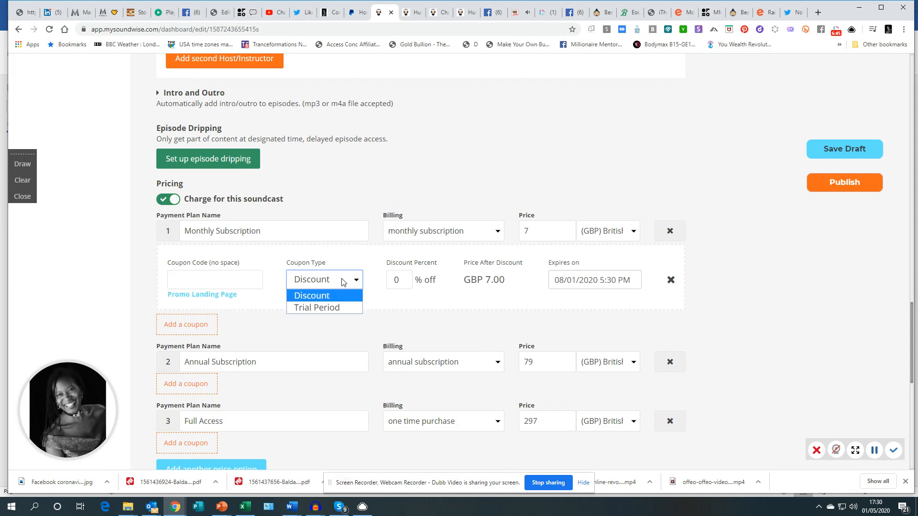
left_click(342, 281)
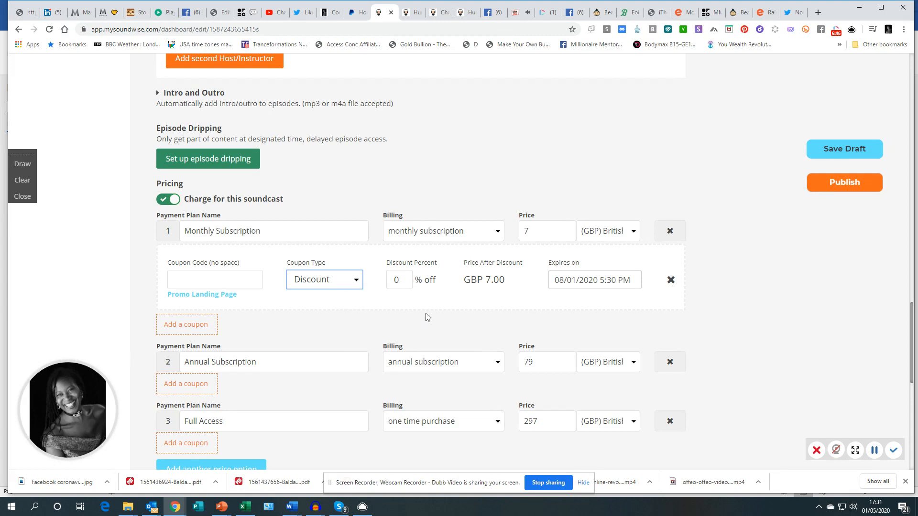
left_click(393, 279)
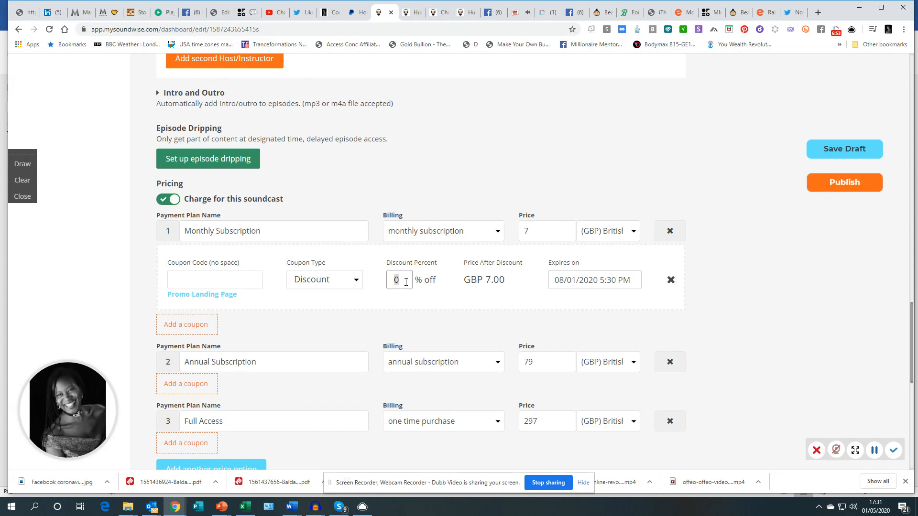
type("10")
left_click(609, 281)
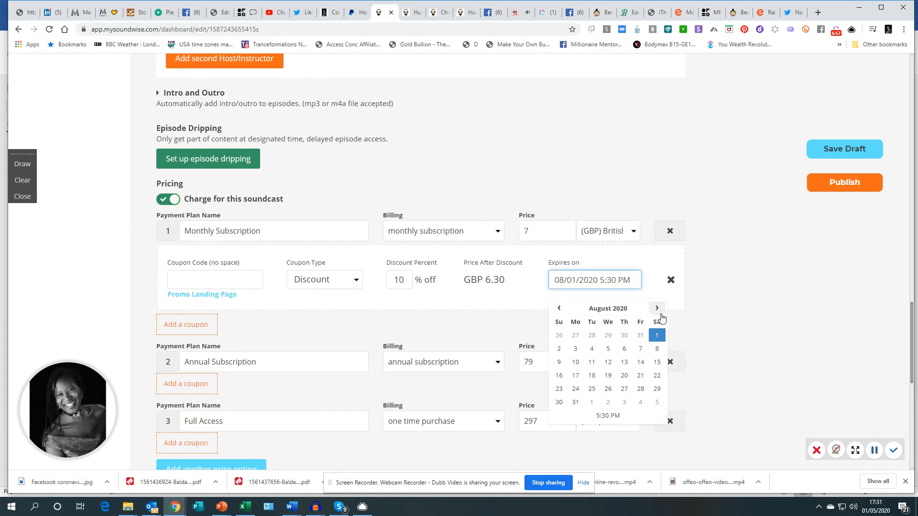
left_click(576, 403)
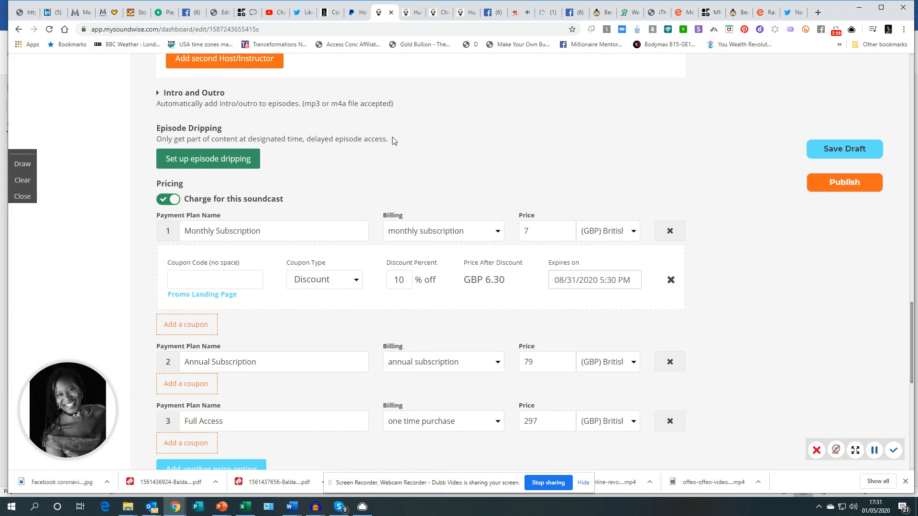
Go back to the soundcast's public page and look over its closing sections, related soundcasts and episode content list.
left_click(414, 13)
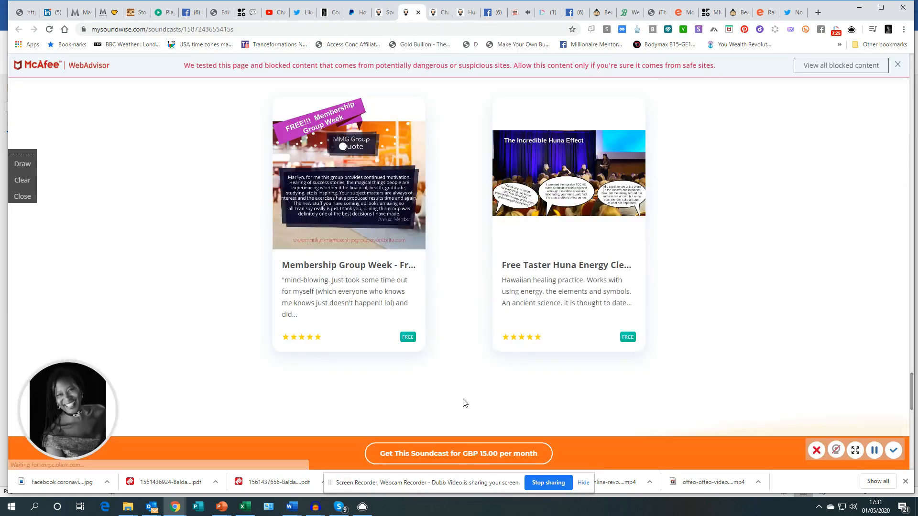
scroll(463, 403, "down", 15)
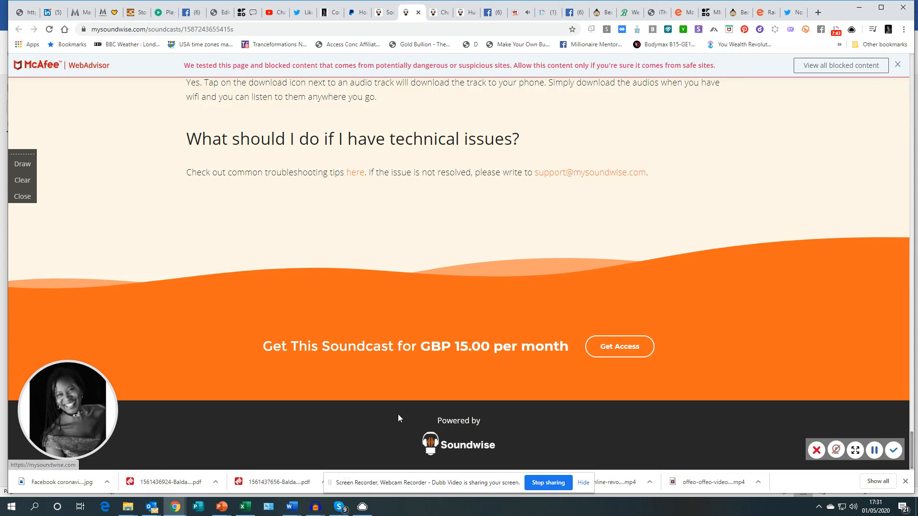
scroll(386, 359, "up", 9)
scroll(387, 364, "up", 4)
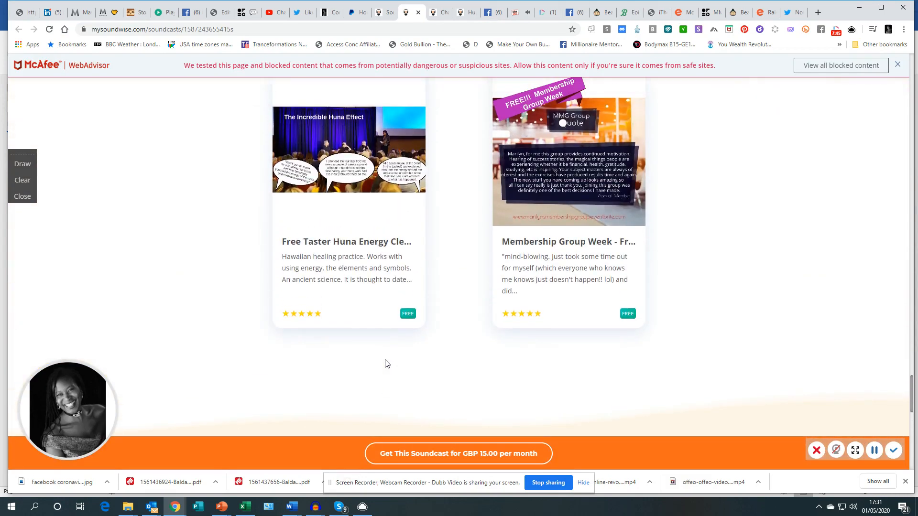
scroll(382, 360, "up", 10)
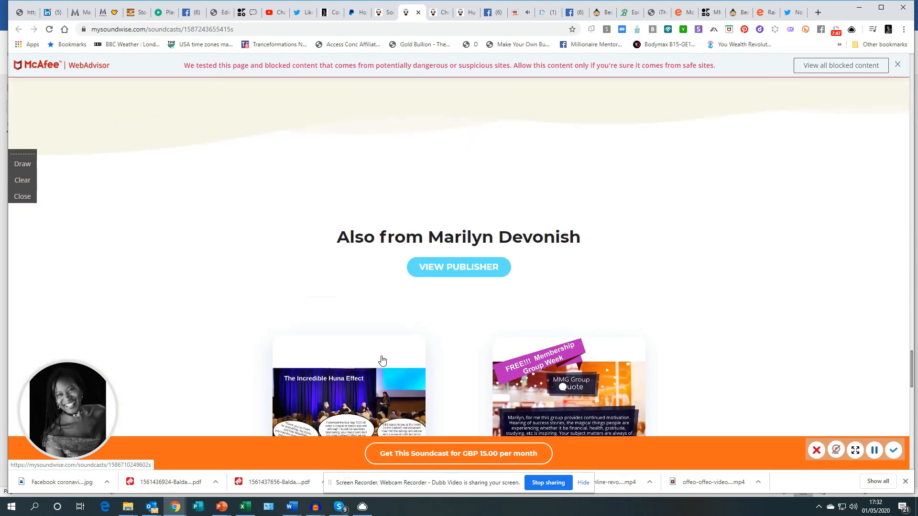
scroll(382, 360, "up", 5)
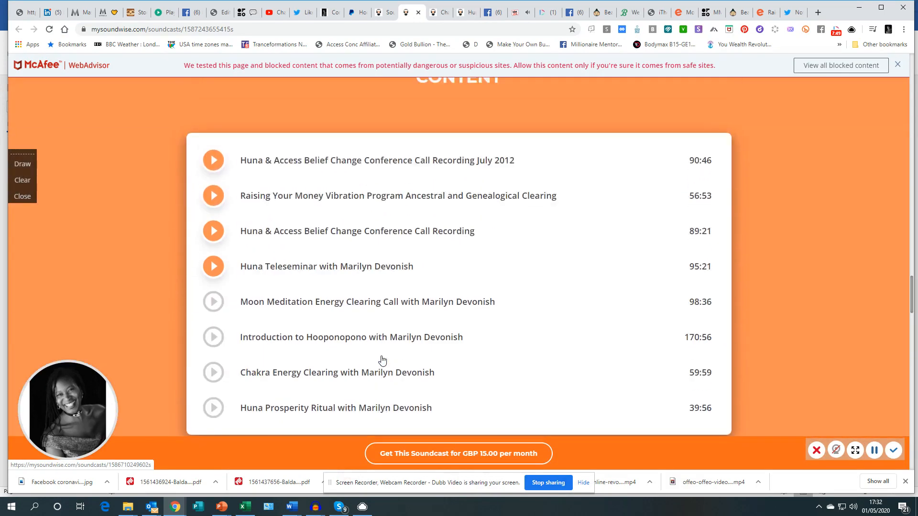
scroll(382, 360, "down", 2)
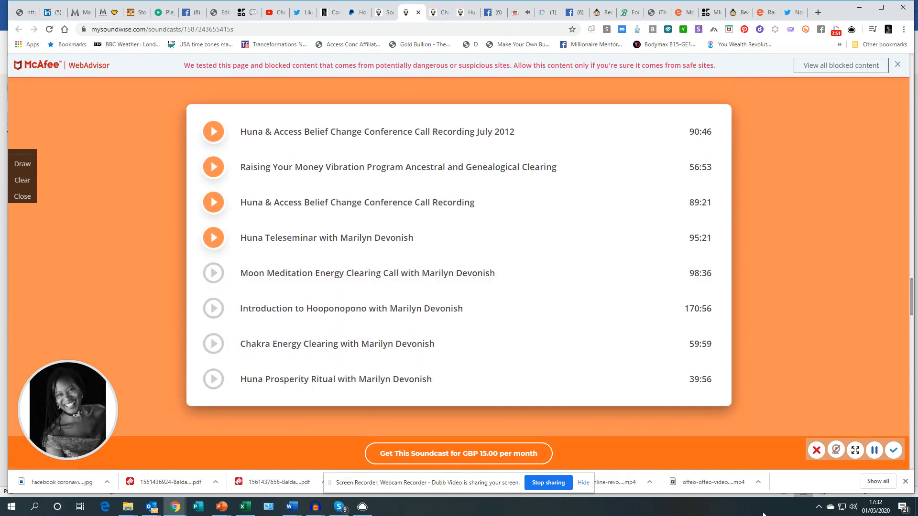